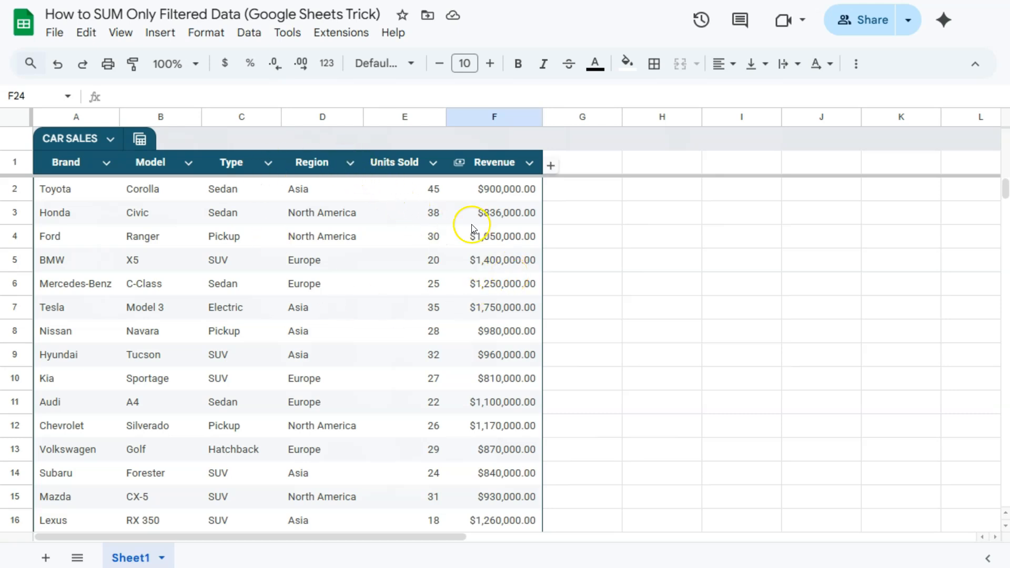
pyautogui.click(355, 164)
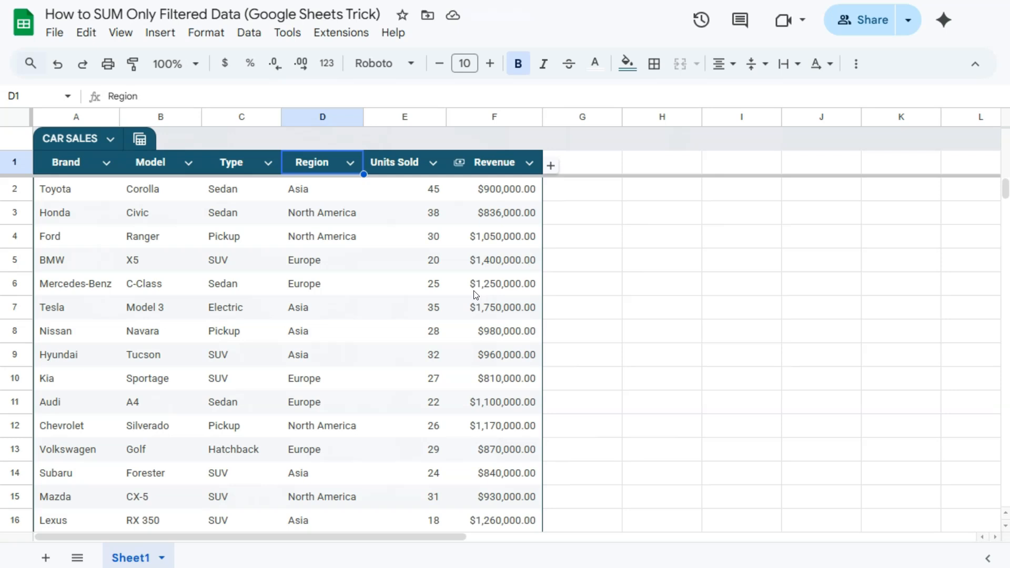
pyautogui.scroll(-5, 475, 294)
pyautogui.scroll(5, 478, 413)
# Enter a SUM formula in the Total cell F24 that adds up the whole CAR_SALES[Revenue] column
pyautogui.scroll(-5, 478, 413)
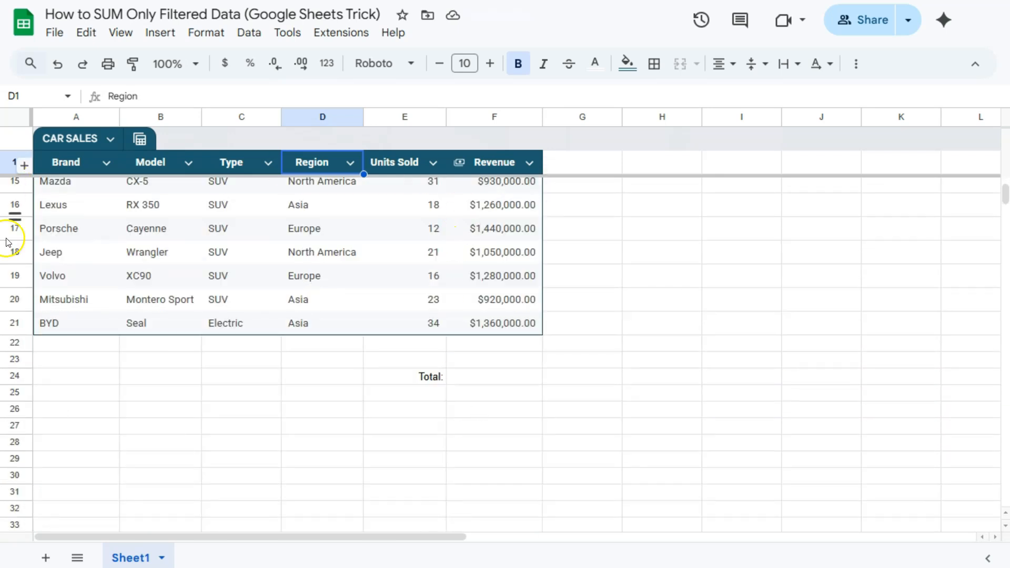
pyautogui.click(468, 380)
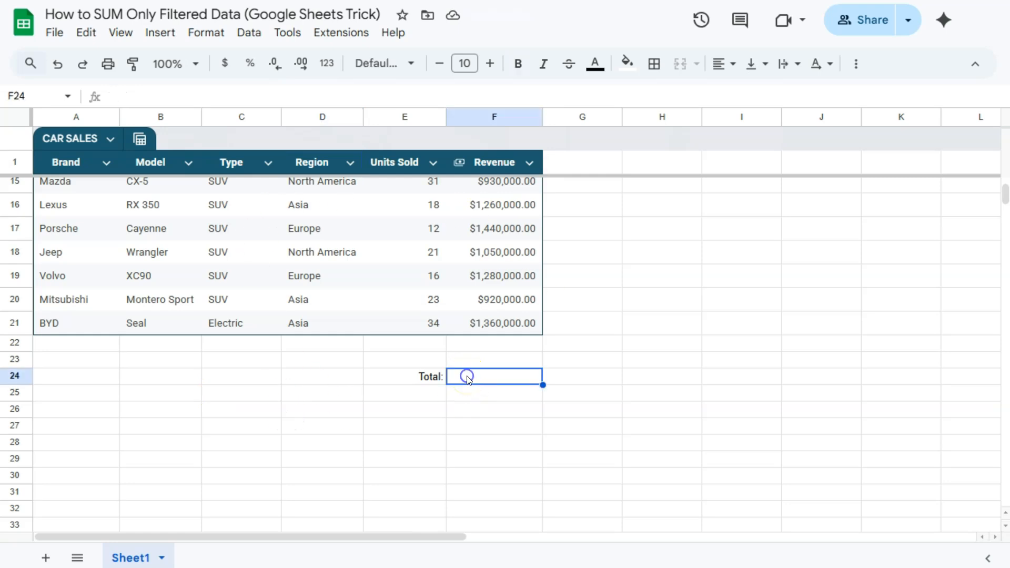
pyautogui.write('=sum')
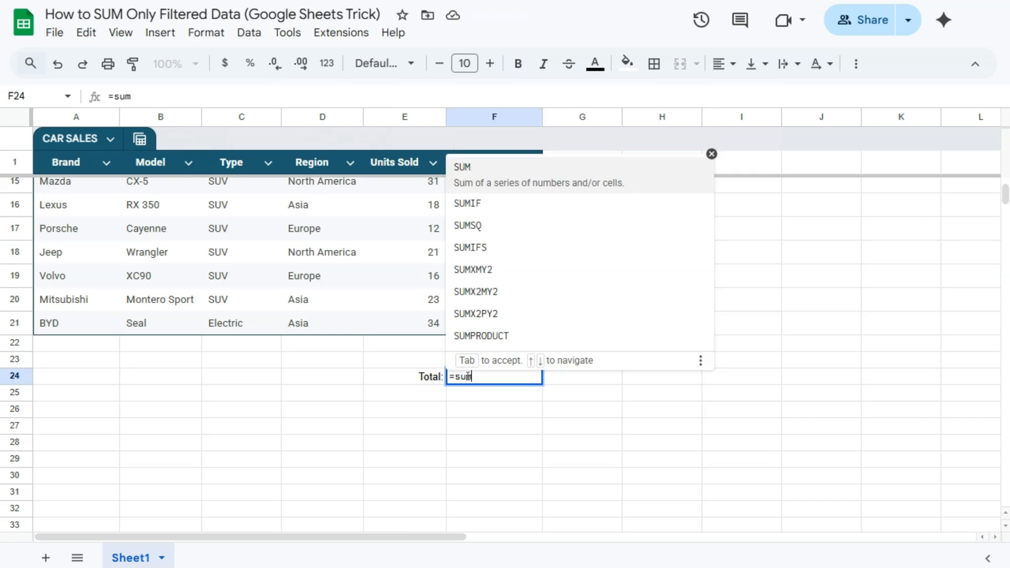
pyautogui.press('Tab')
pyautogui.scroll(5, 514, 282)
pyautogui.click(492, 188)
pyautogui.moveTo(493, 188); pyautogui.dragTo(500, 483)
pyautogui.scroll(-1, 500, 480)
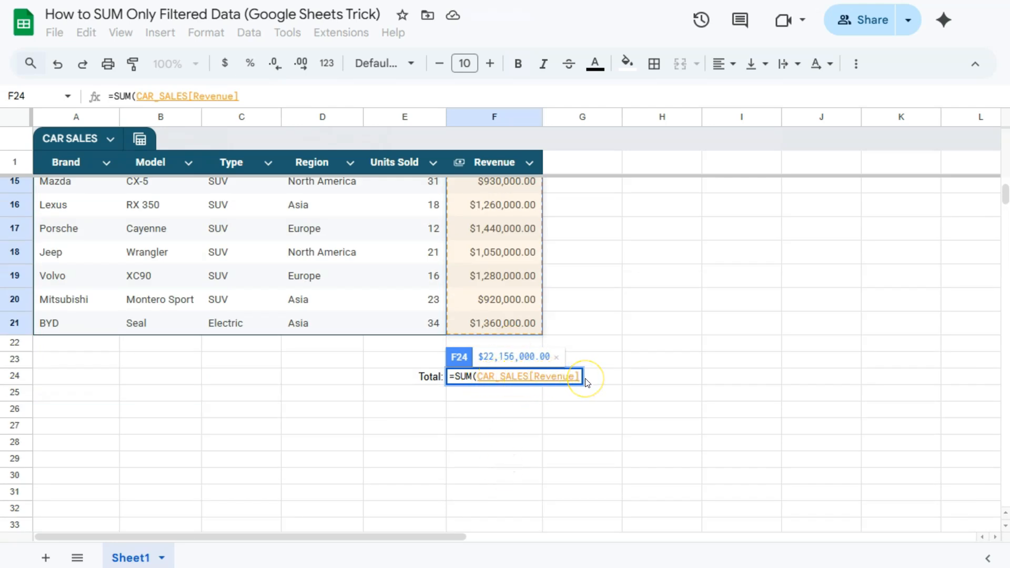
pyautogui.press('Return')
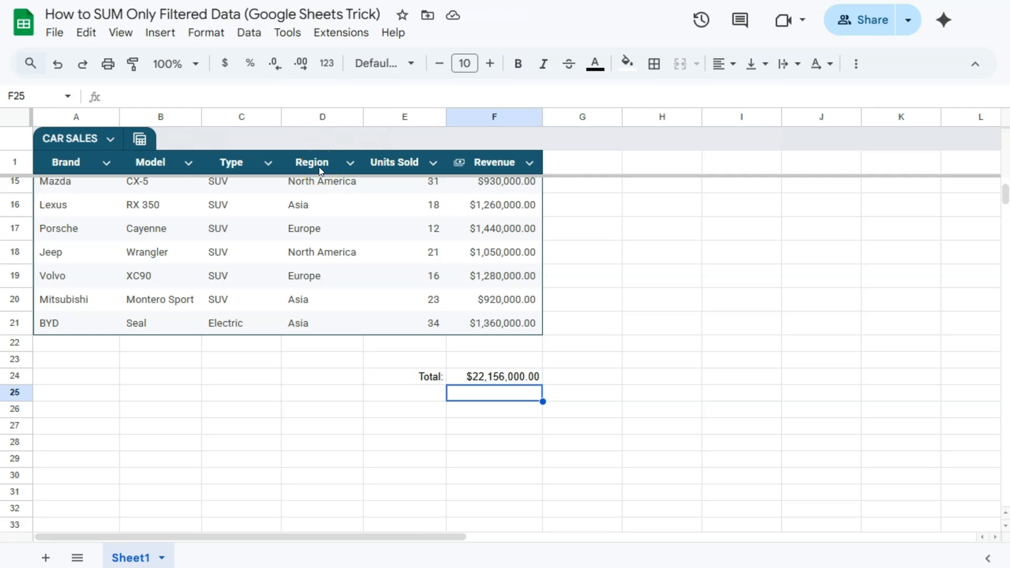
# Filter the Region column by values so that only Asia remains selected, excluding Europe and North America
pyautogui.scroll(5, 331, 271)
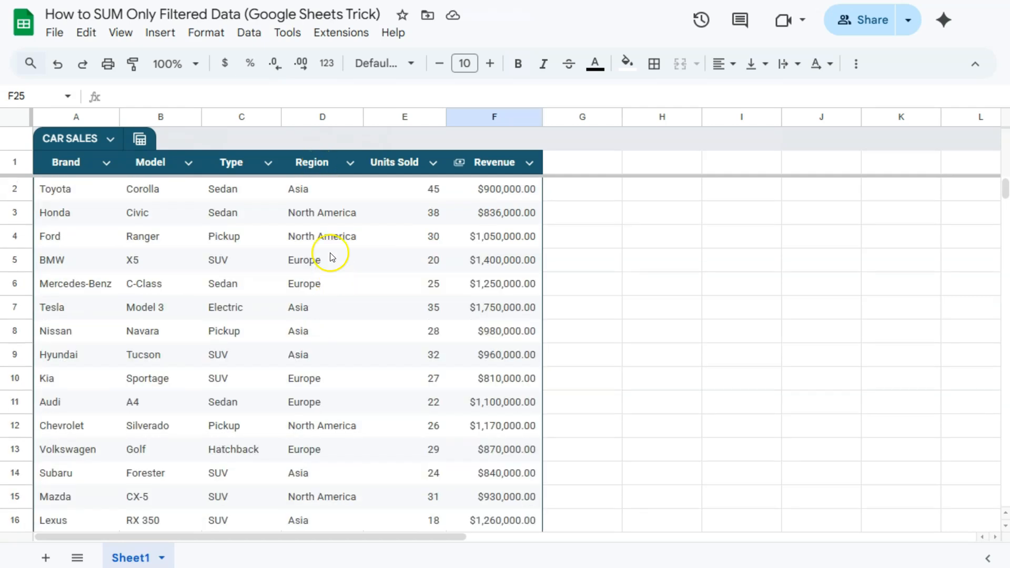
pyautogui.click(350, 165)
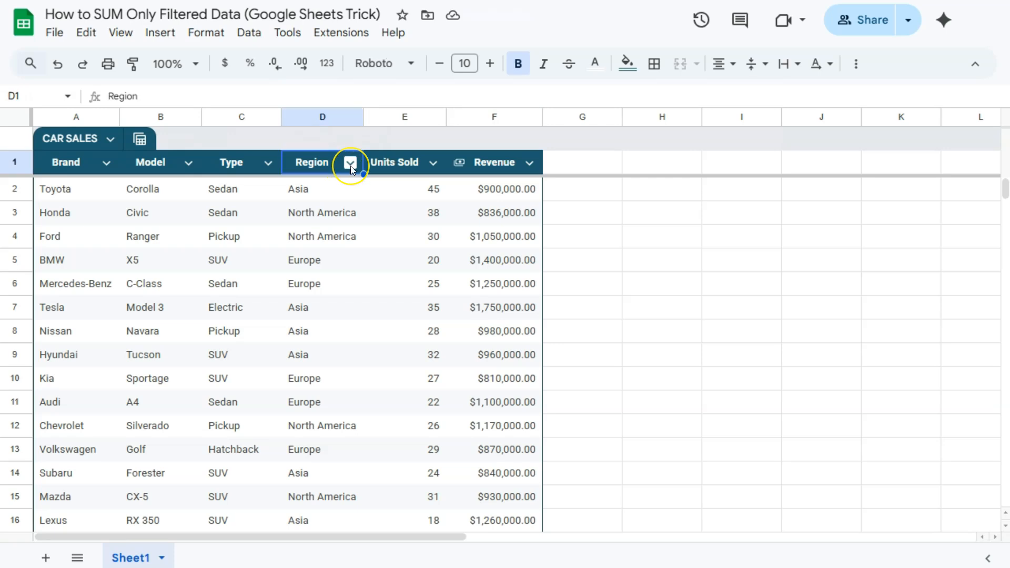
pyautogui.click(351, 166)
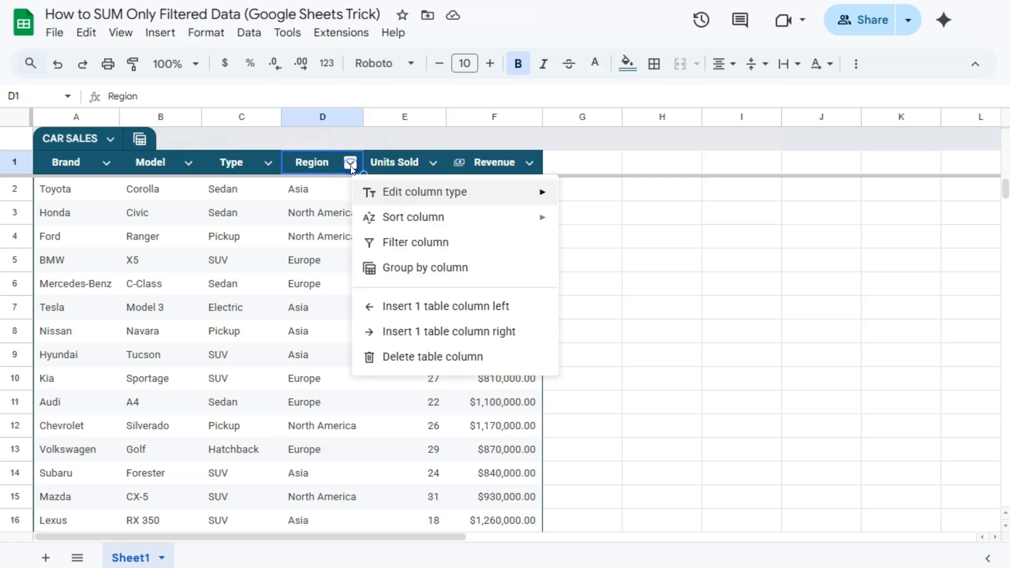
pyautogui.click(395, 242)
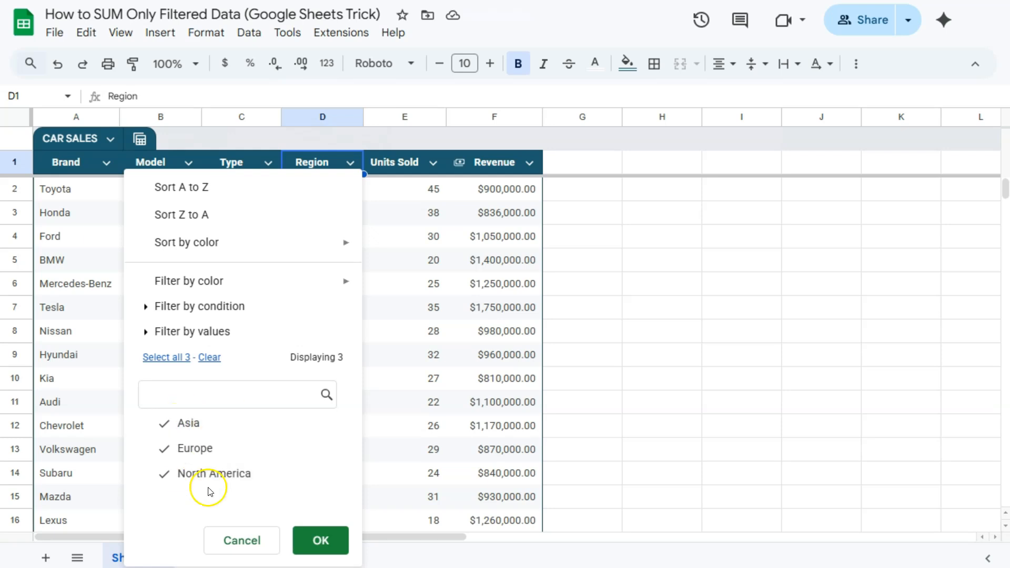
pyautogui.click(193, 448)
pyautogui.click(198, 474)
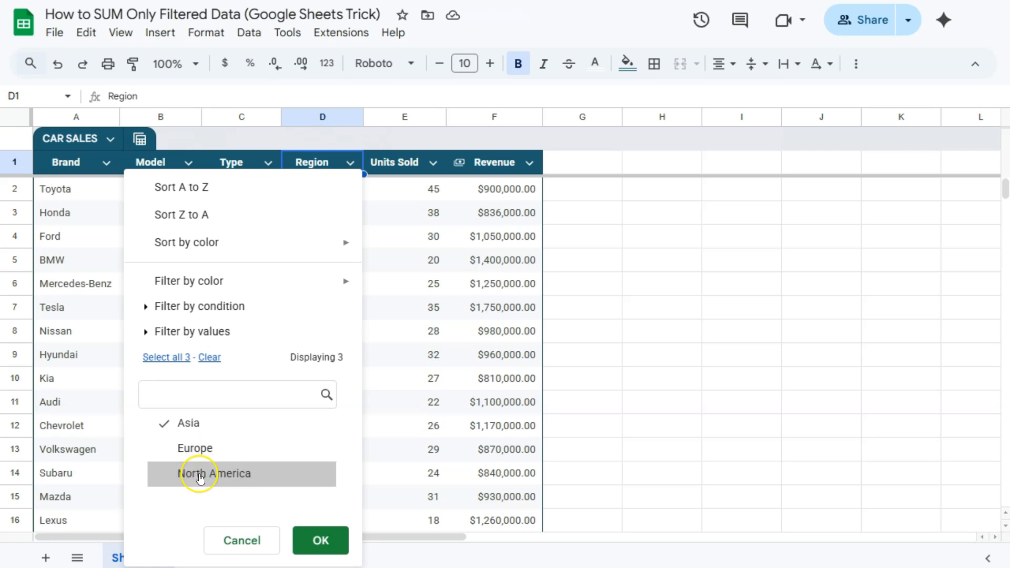
pyautogui.click(302, 543)
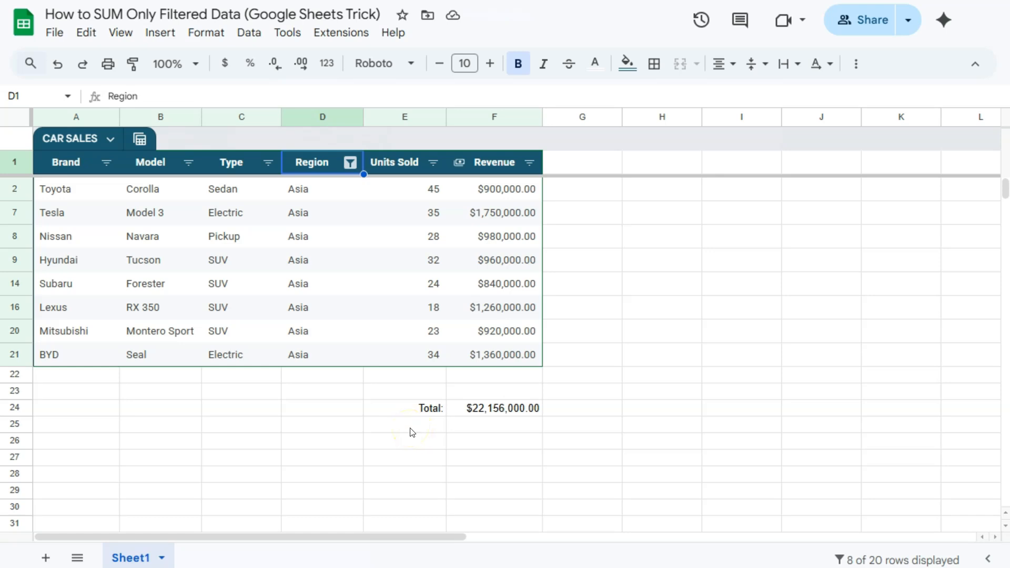
# Clear the SUM formula from the Total cell F24 and start a SUBTOTAL formula in its place
pyautogui.click(491, 409)
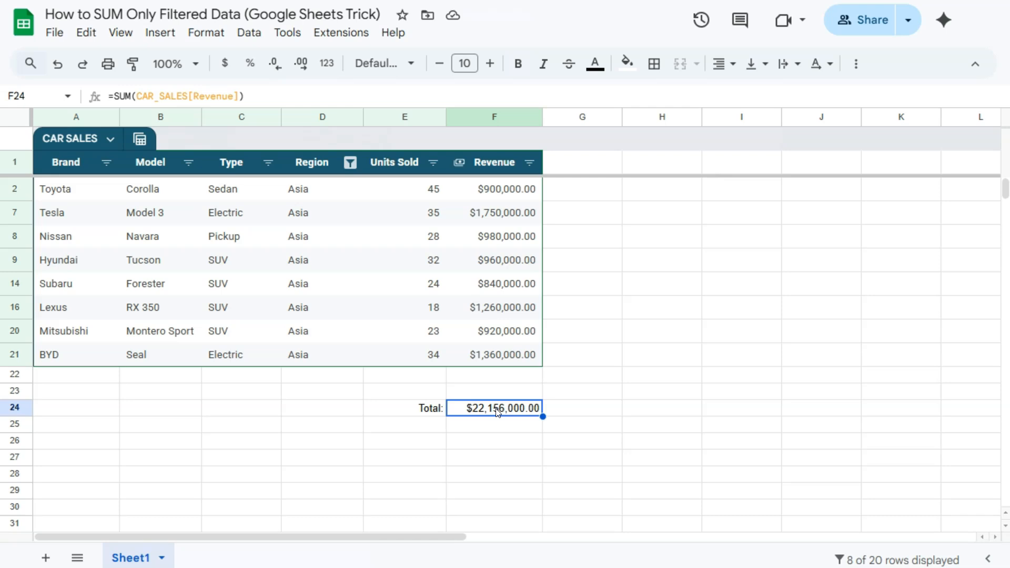
pyautogui.click(488, 409)
pyautogui.click(497, 410)
pyautogui.click(507, 413)
pyautogui.press('Delete')
pyautogui.write('=SU')
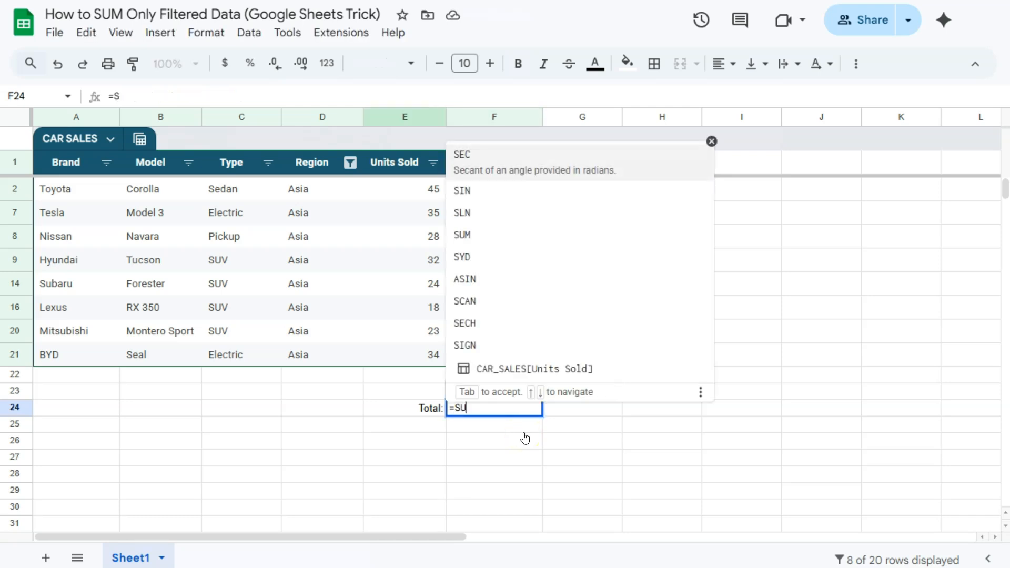
pyautogui.write('BT')
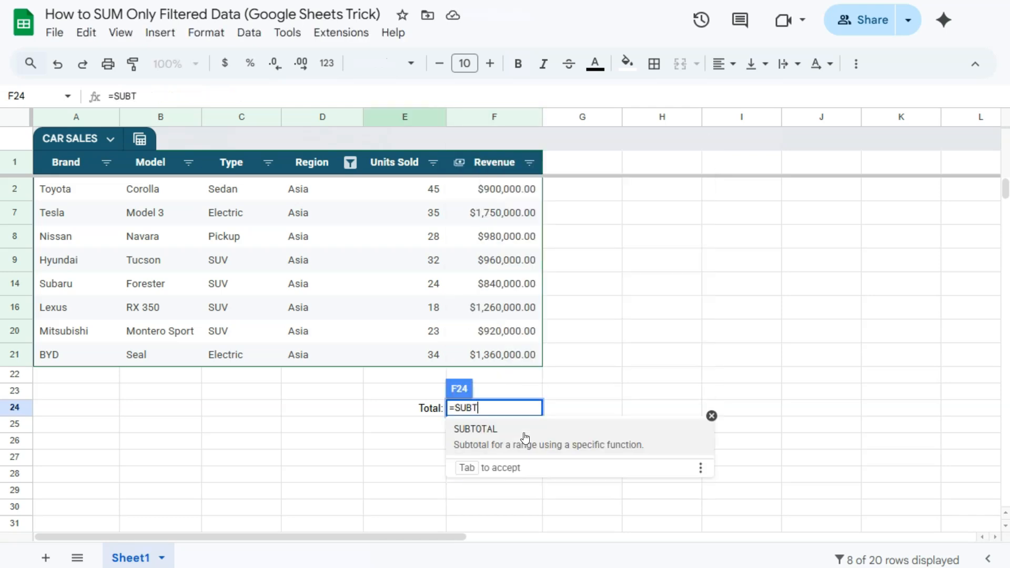
pyautogui.click(524, 436)
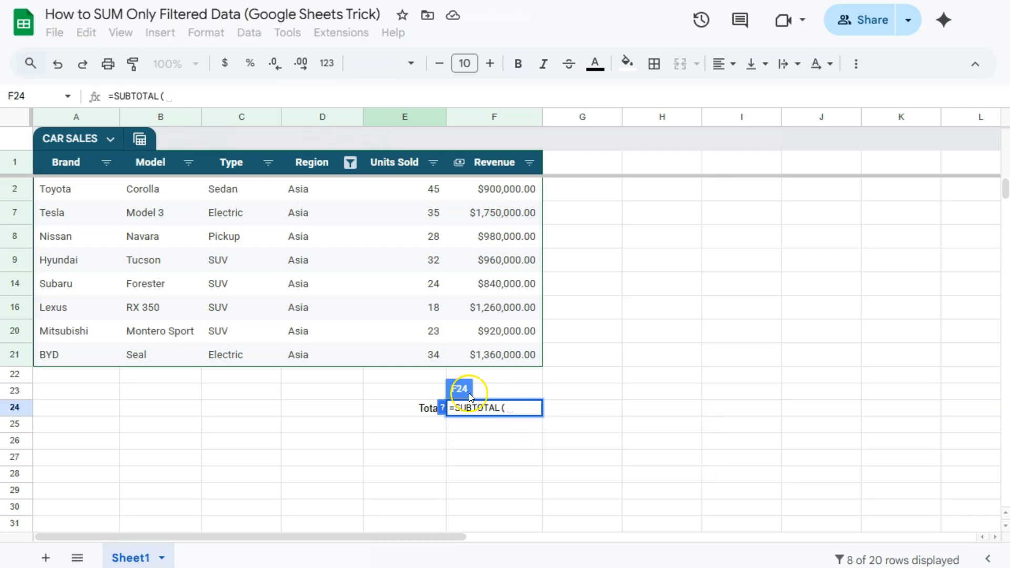
# Read the SUBTOTAL function help to look up which function code stands for SUM
pyautogui.click(442, 410)
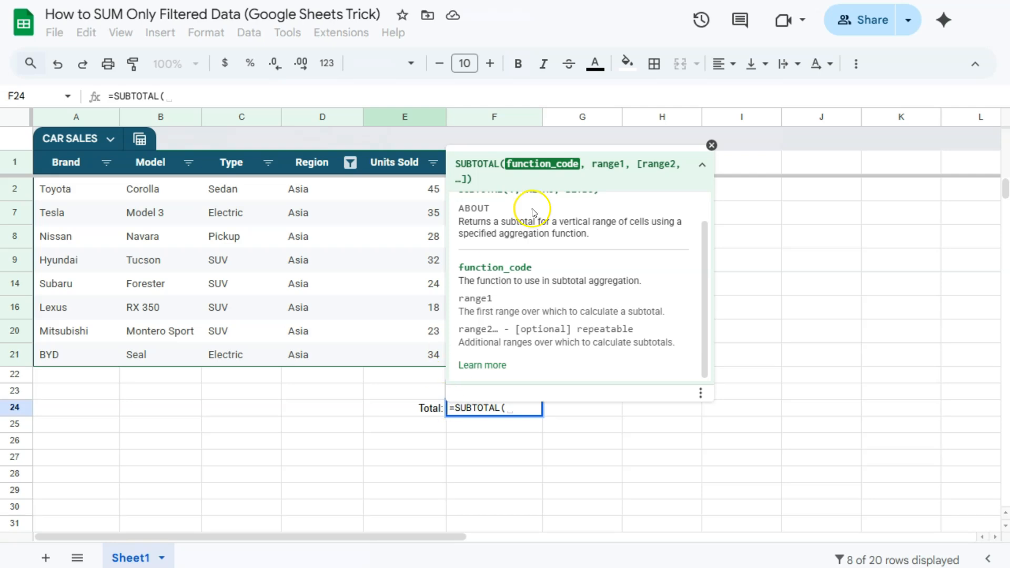
pyautogui.scroll(1, 622, 283)
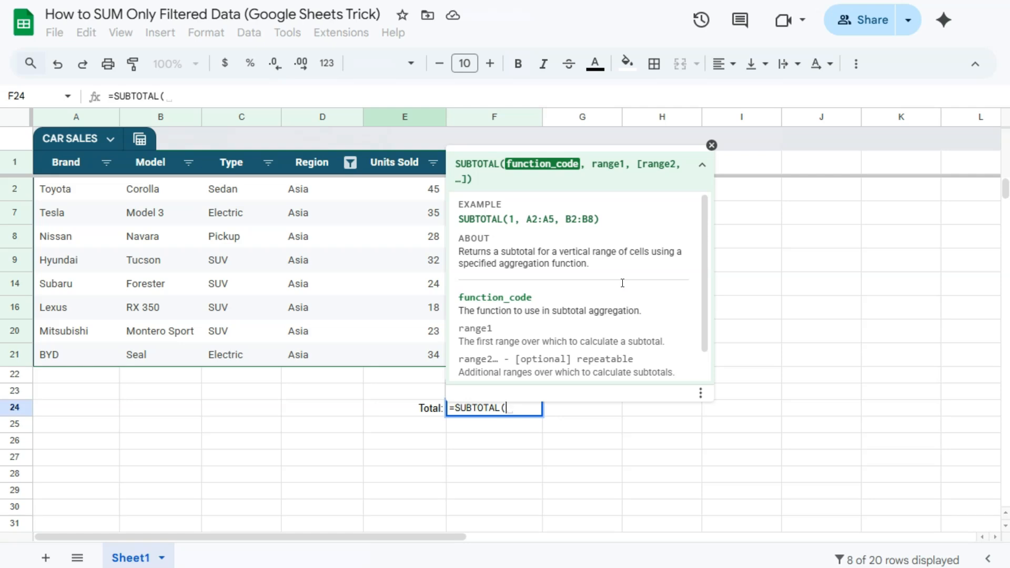
pyautogui.scroll(-1, 622, 283)
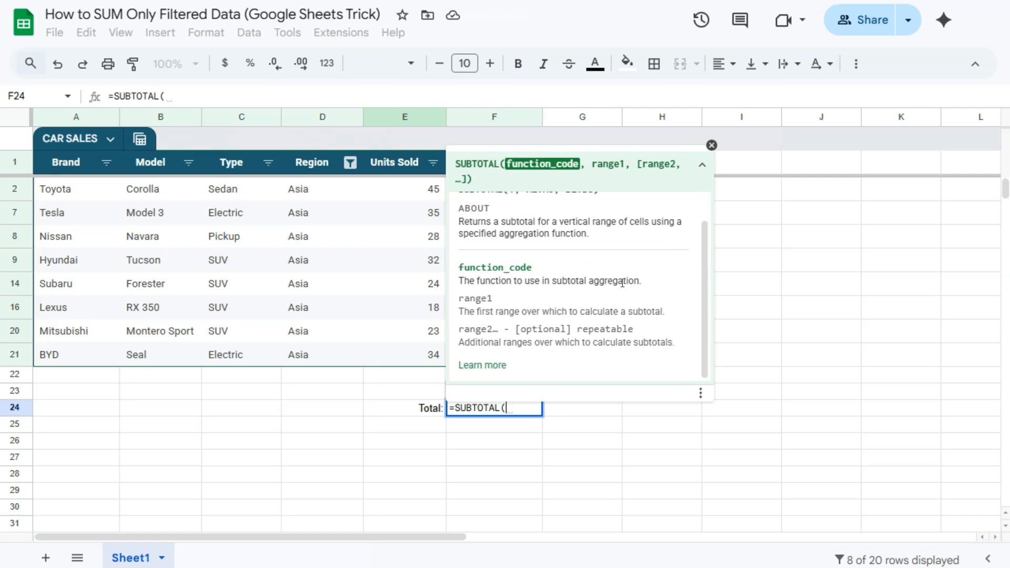
pyautogui.click(492, 366)
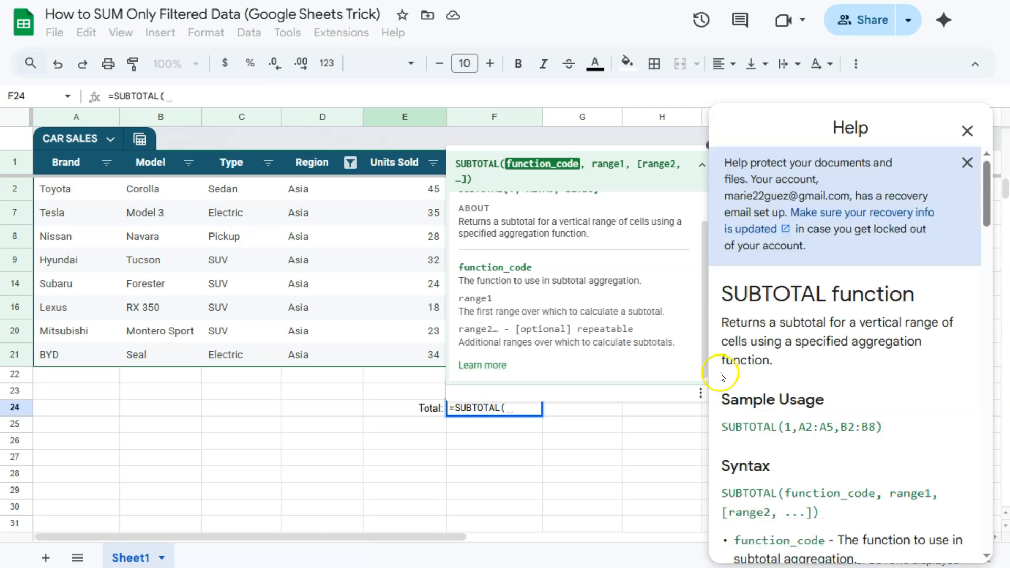
pyautogui.scroll(-4, 751, 413)
pyautogui.scroll(-3, 823, 414)
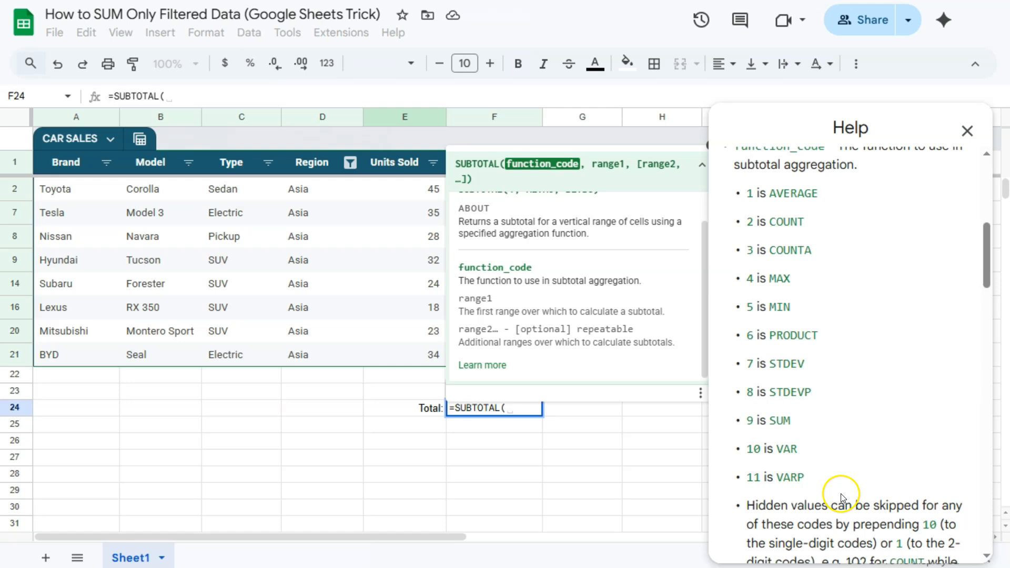
pyautogui.moveTo(791, 421); pyautogui.dragTo(735, 419)
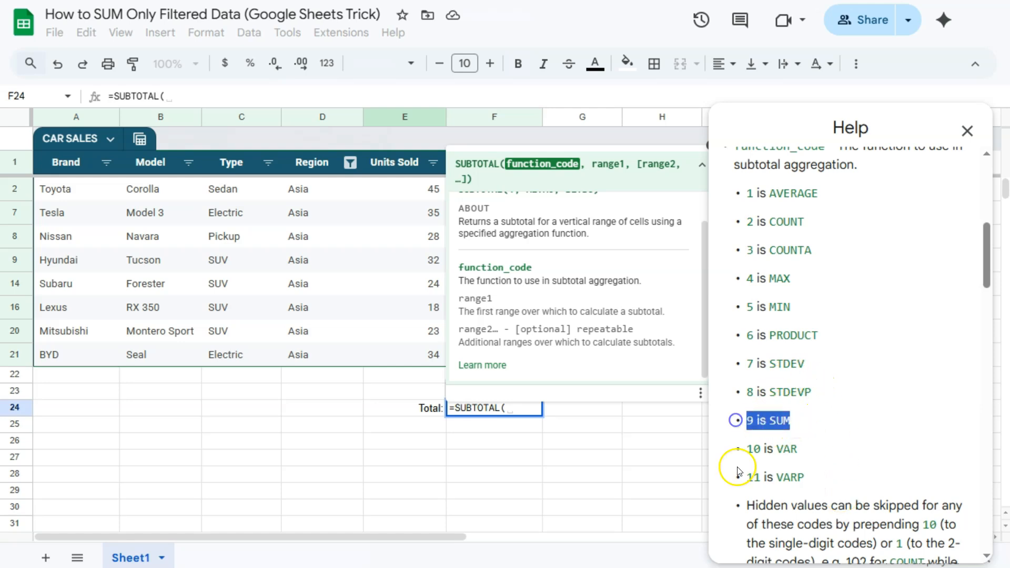
pyautogui.scroll(-2, 773, 395)
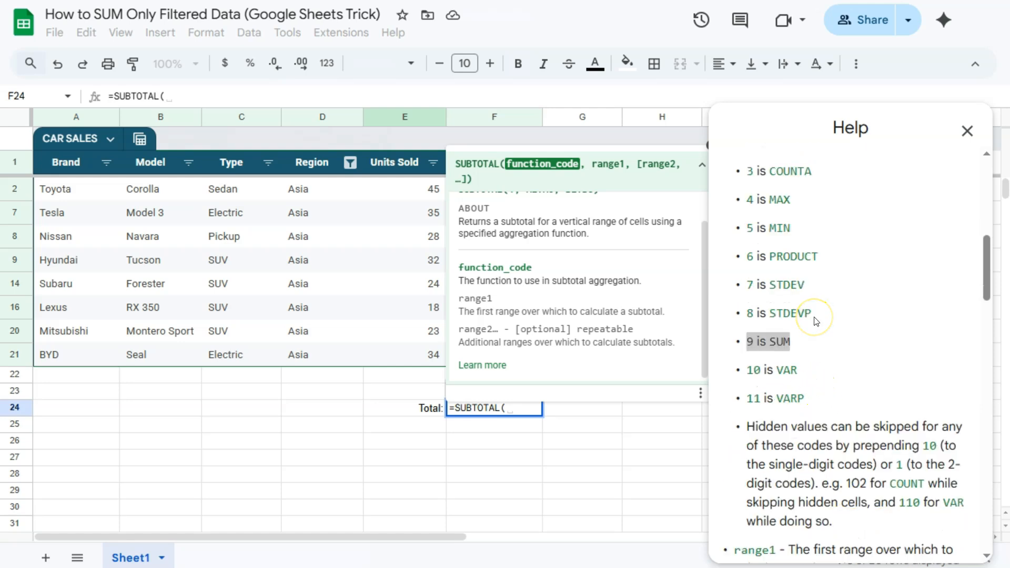
pyautogui.click(967, 131)
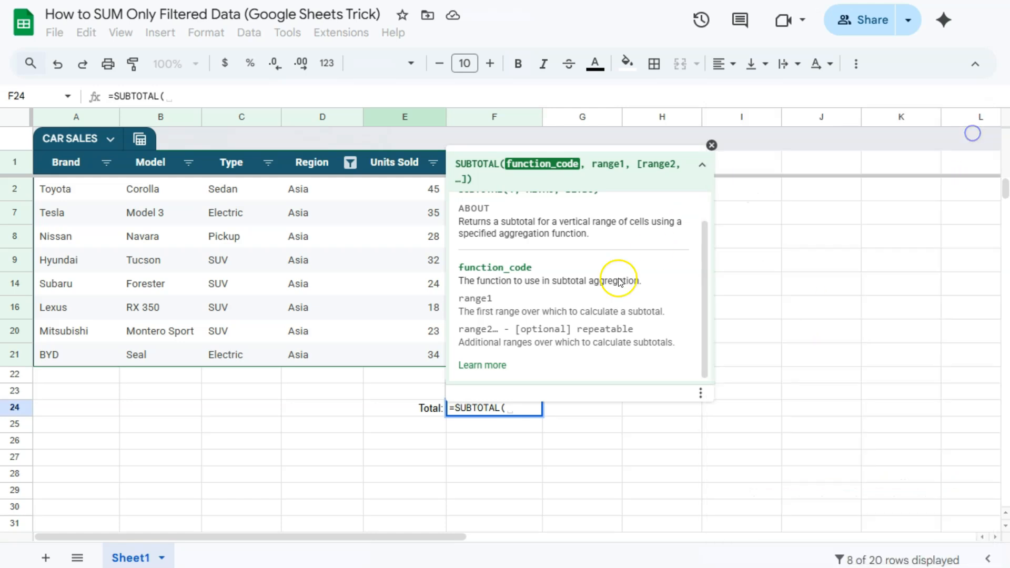
# Complete the SUBTOTAL formula in F24 with function code 9 and the CAR_SALES[Revenue] range, and check it against the visible revenue cells
pyautogui.click(518, 407)
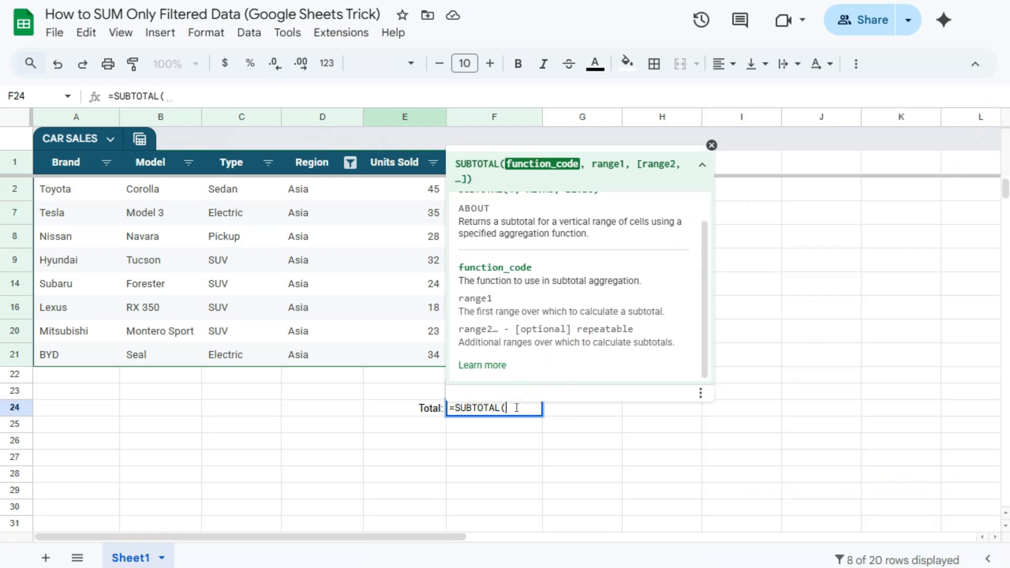
pyautogui.write('9,')
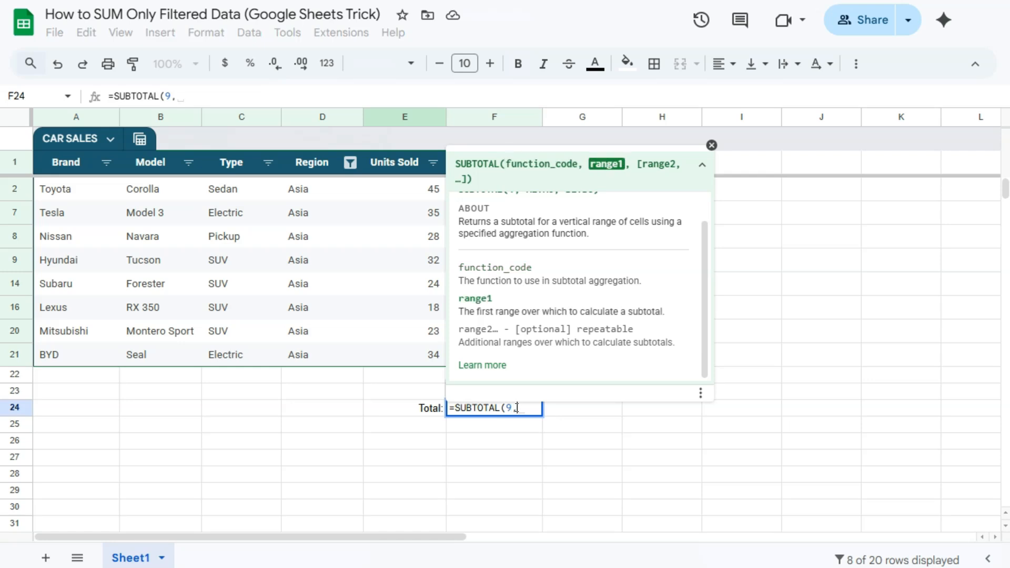
pyautogui.click(713, 144)
pyautogui.moveTo(505, 189); pyautogui.dragTo(505, 352)
pyautogui.press('Return')
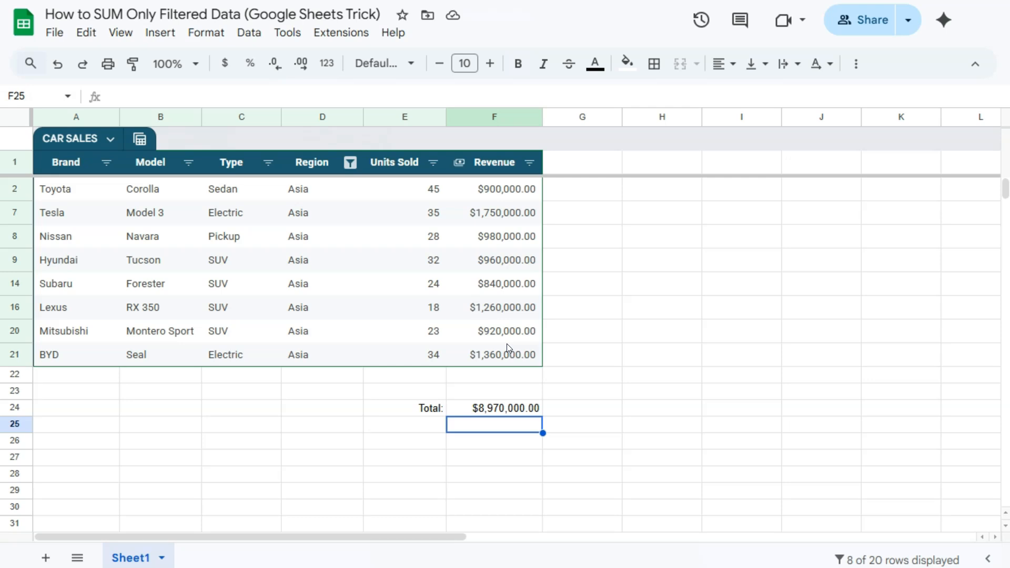
pyautogui.moveTo(513, 190); pyautogui.dragTo(510, 354)
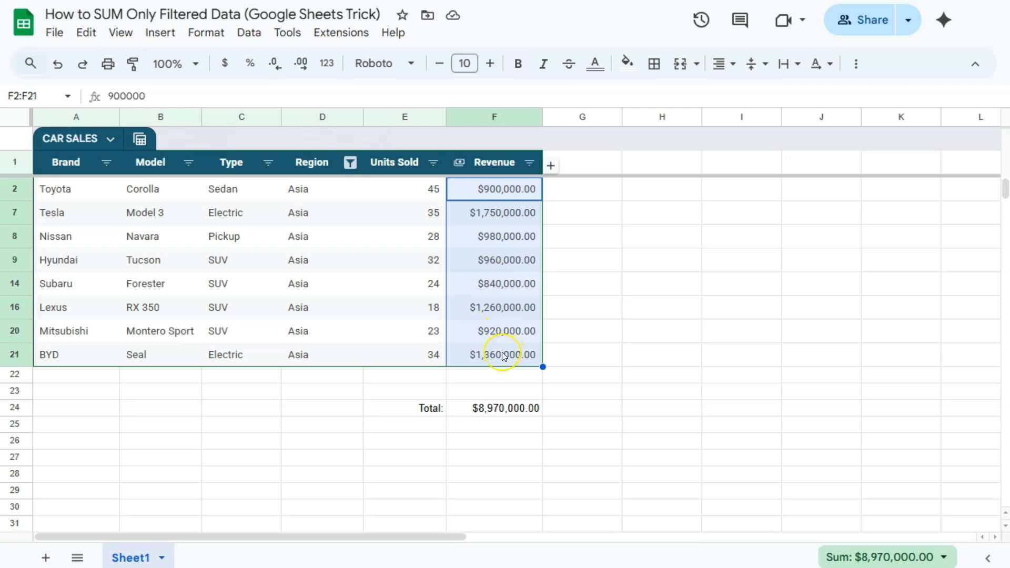
# Change the Region filter to show only Europe by deselecting Asia and selecting Europe
pyautogui.click(349, 163)
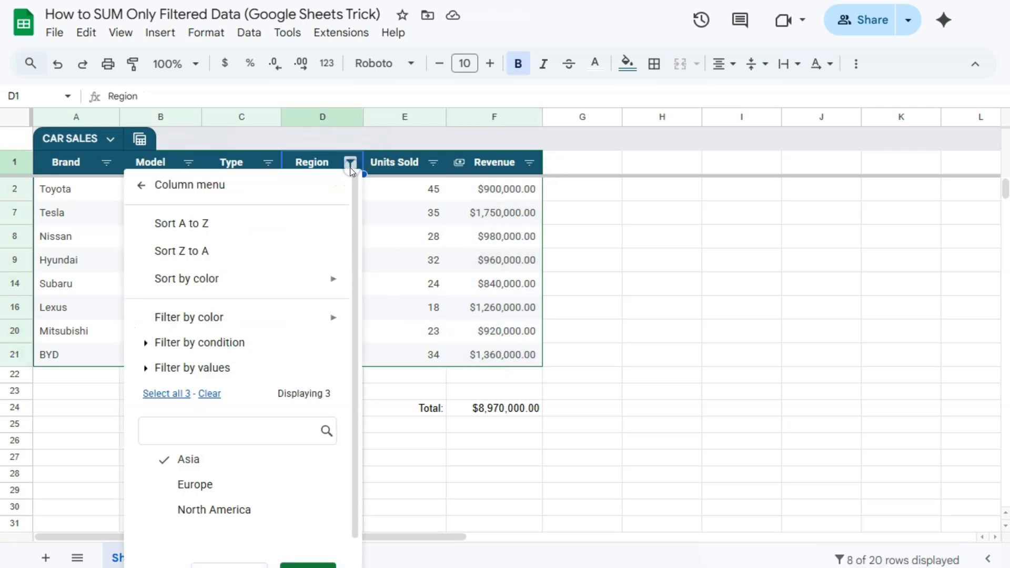
pyautogui.click(189, 468)
pyautogui.click(190, 484)
pyautogui.click(303, 562)
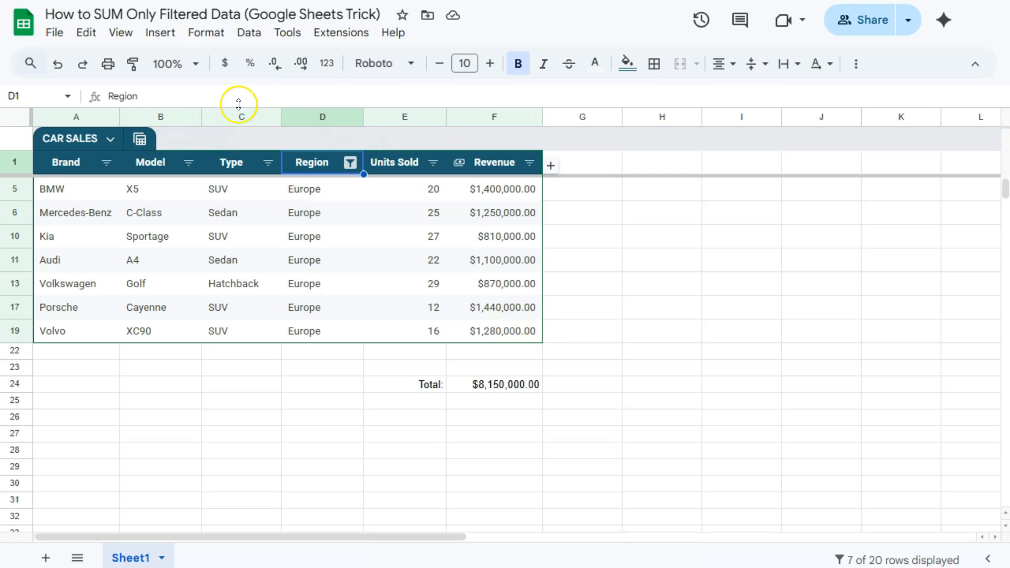
# Filter the Type column to SUV only, excluding Hatchback and Sedan, and inspect the Total cell F24
pyautogui.click(268, 163)
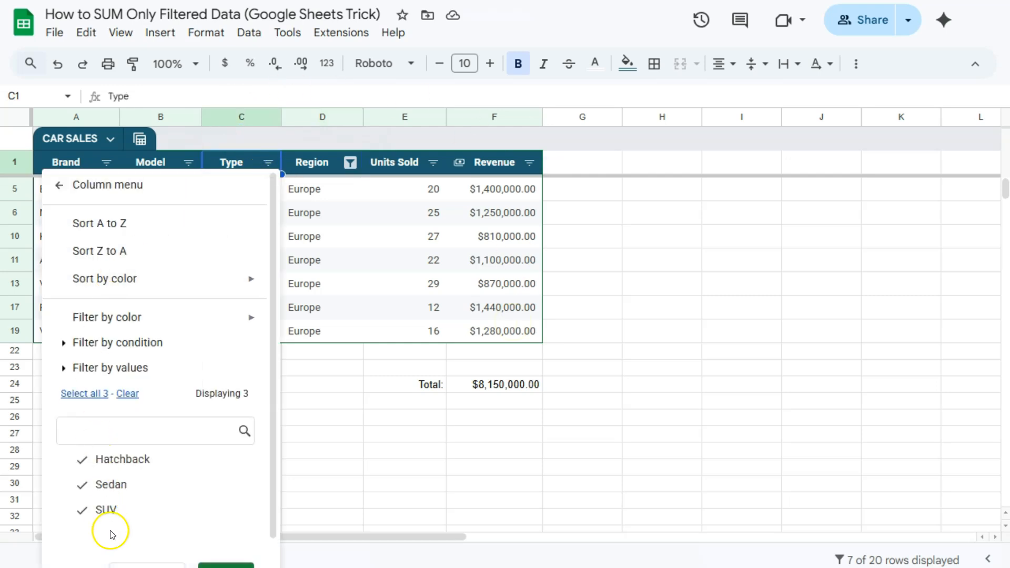
pyautogui.click(82, 482)
pyautogui.click(109, 460)
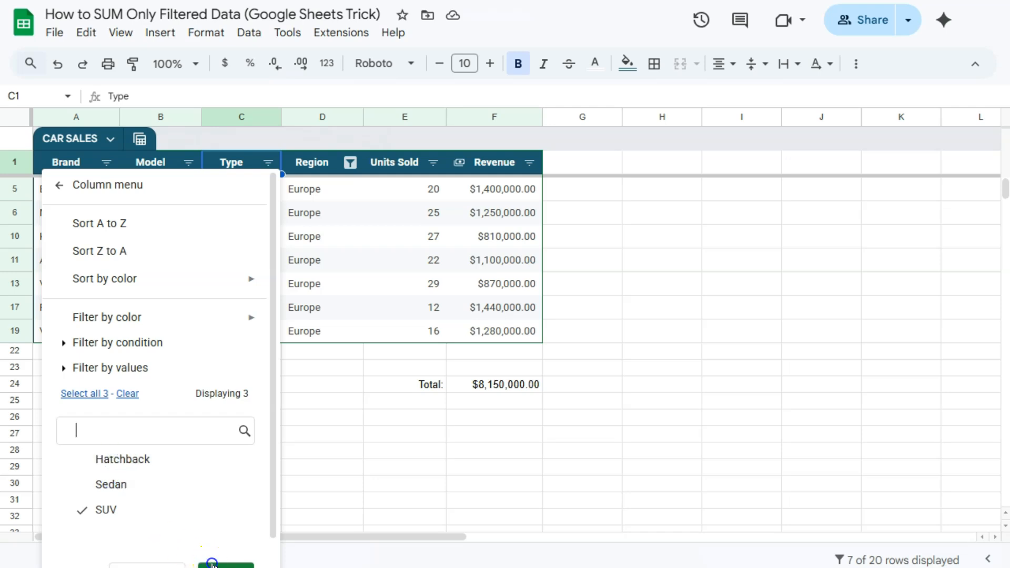
pyautogui.click(209, 564)
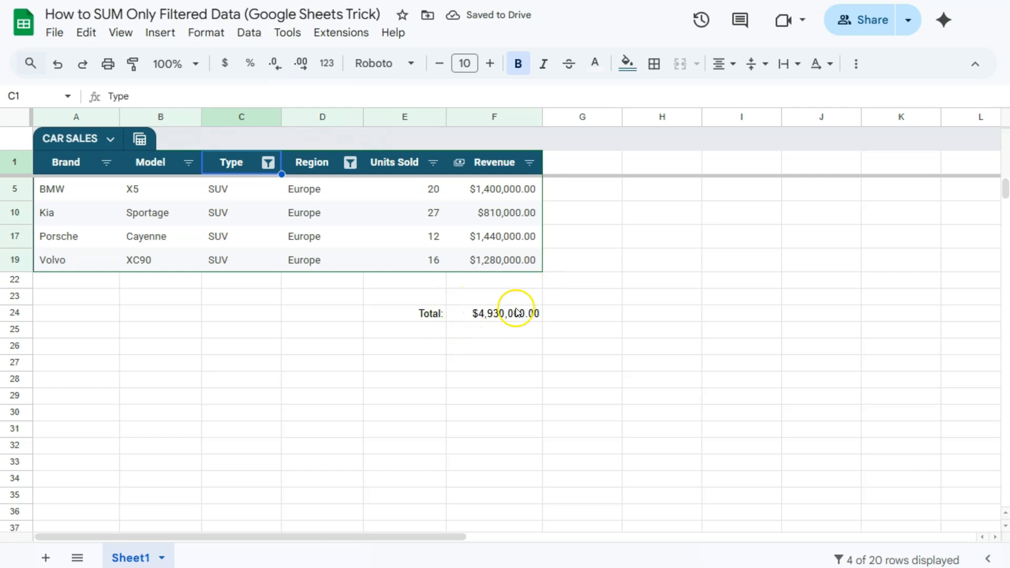
pyautogui.click(489, 312)
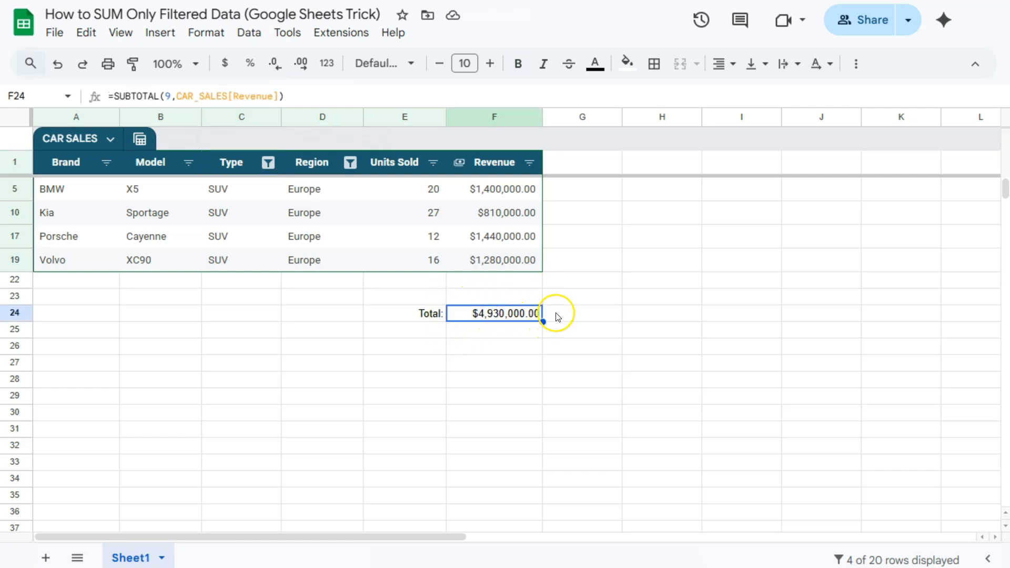